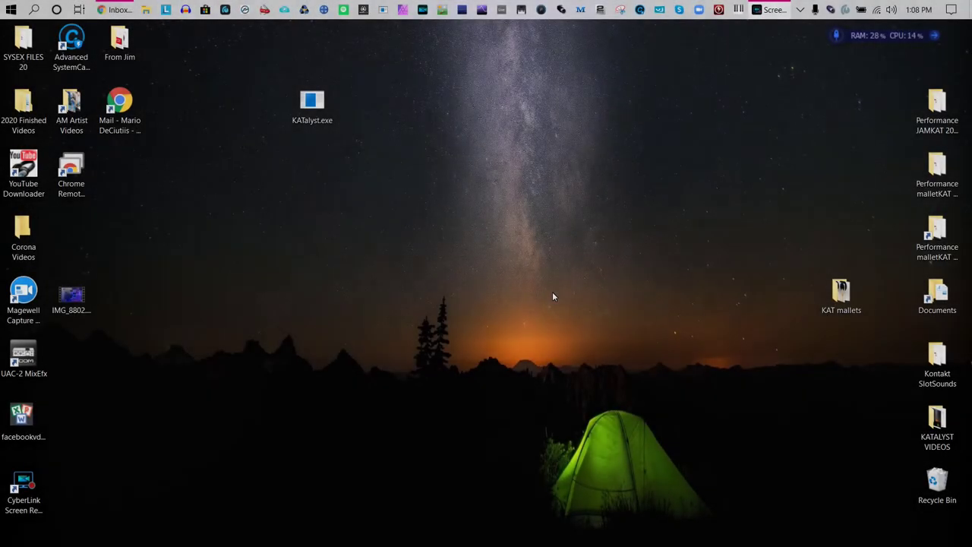
- Launch KATalyst.exe and arrange windows, tucking Kontakt 5 into the lower right corner
double_click(315, 104)
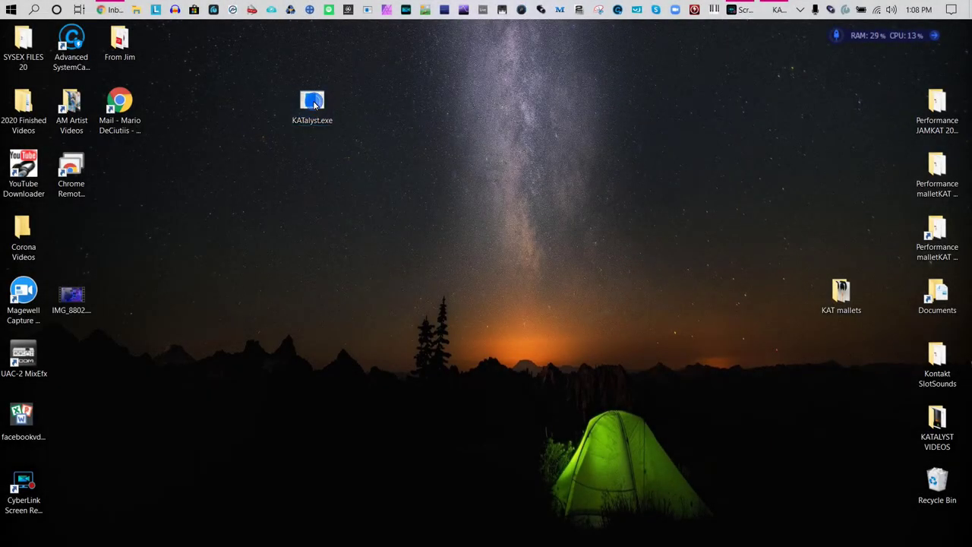
left_click_drag(513, 56, 304, 76)
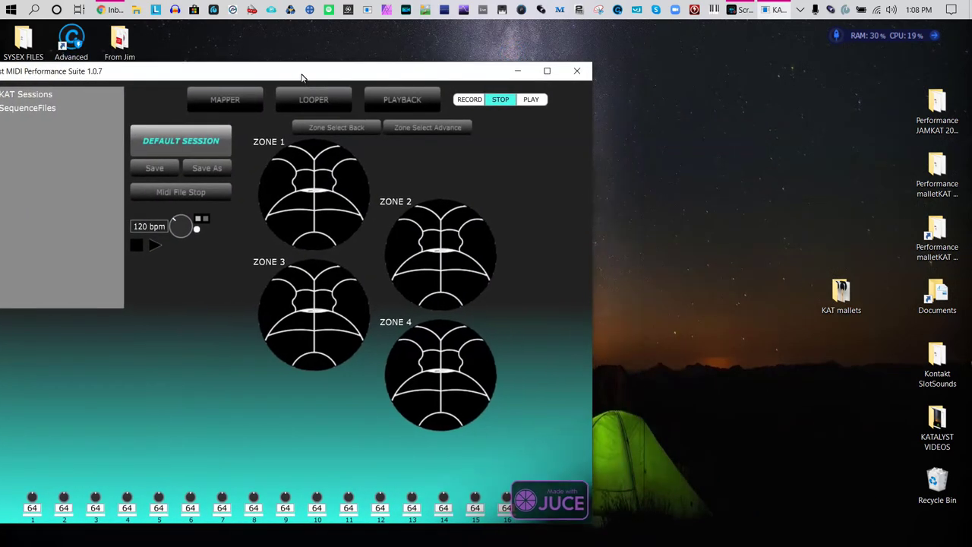
left_click(233, 10)
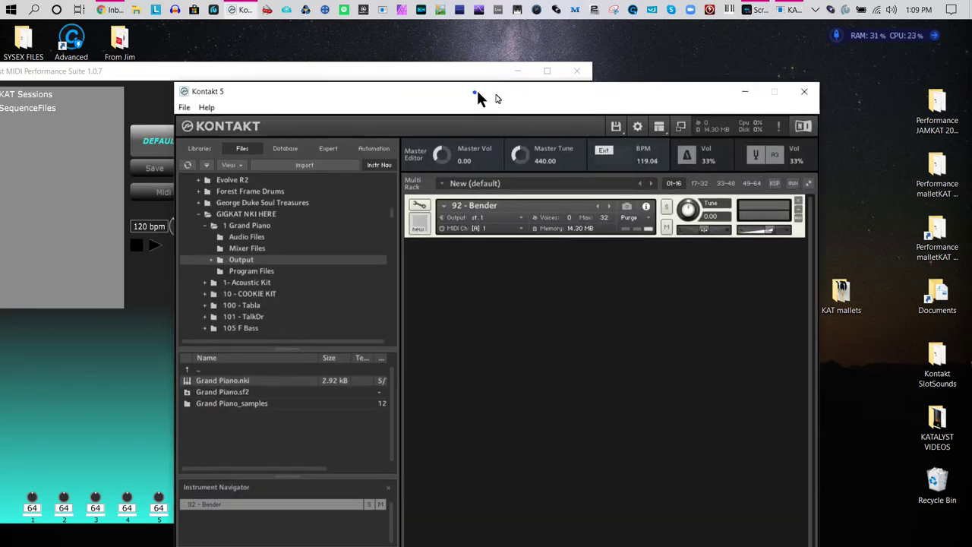
left_click_drag(477, 88, 799, 453)
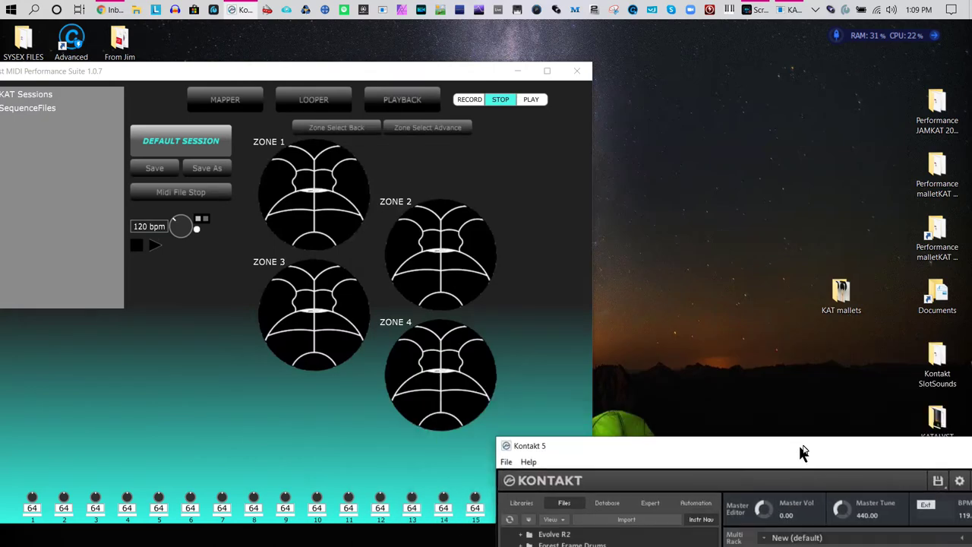
left_click_drag(267, 70, 395, 69)
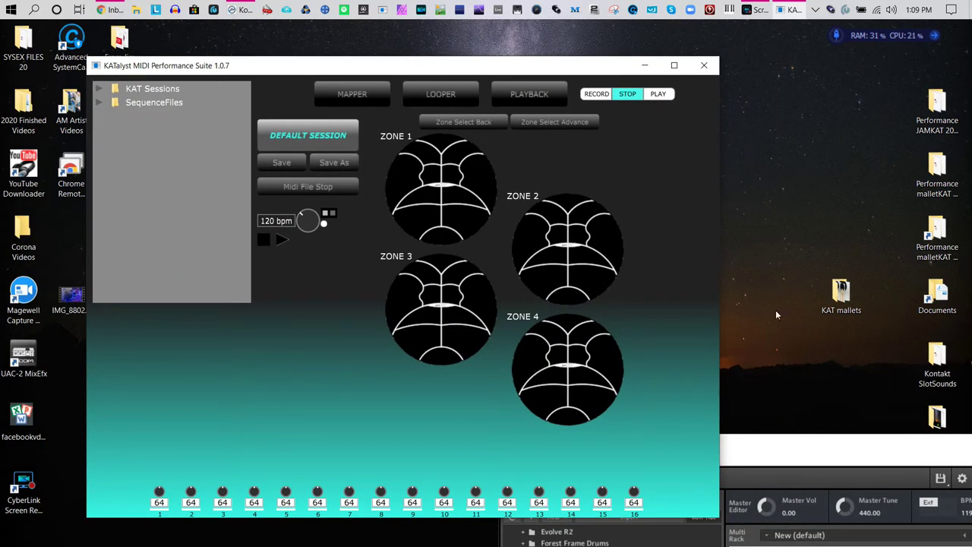
- Open DEFAULT SESSION parameters and the MIDI SELECT routing window, moving Kontakt aside
left_click(318, 141)
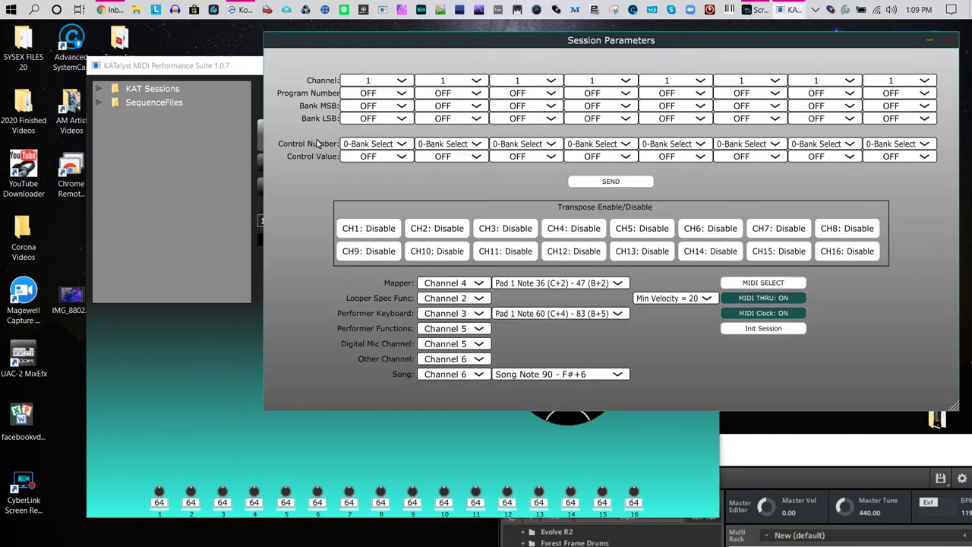
left_click(762, 283)
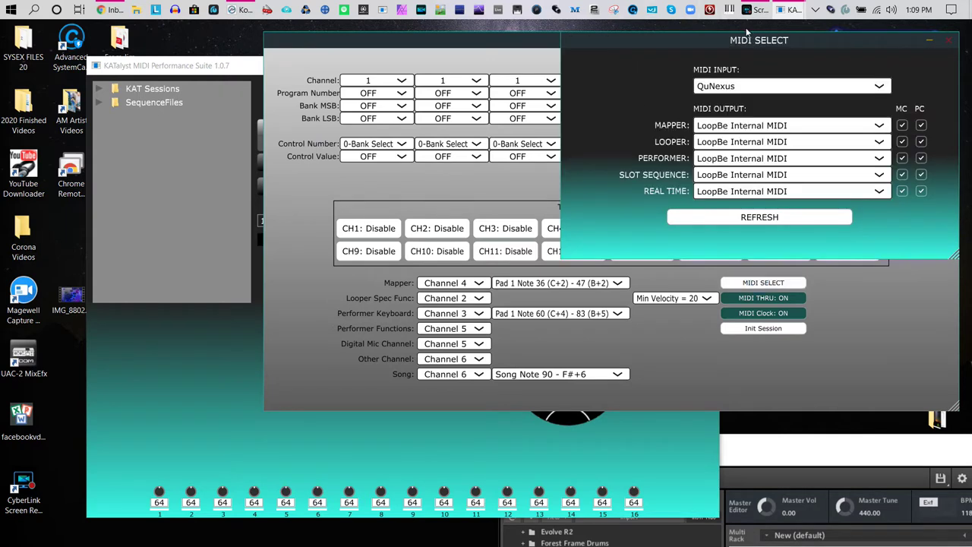
left_click_drag(766, 43, 462, 90)
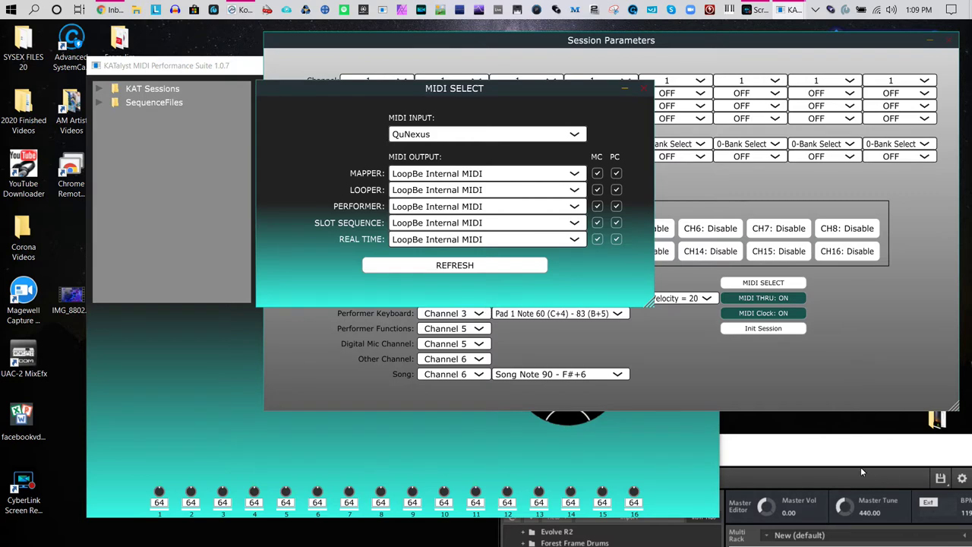
left_click_drag(861, 473, 807, 412)
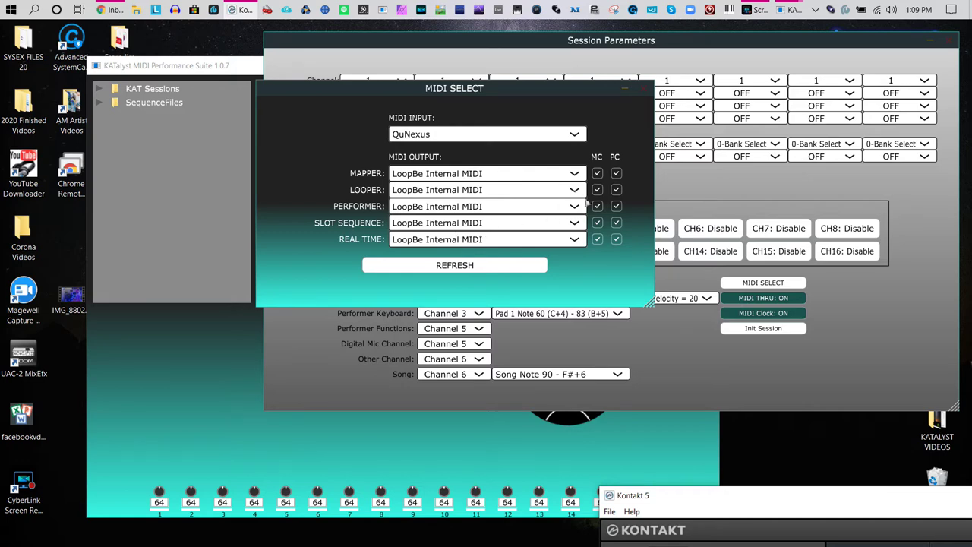
- Route the Mapper, Looper and Performer outputs to Microsoft GS Wavetable Synth
left_click(574, 174)
left_click(541, 189)
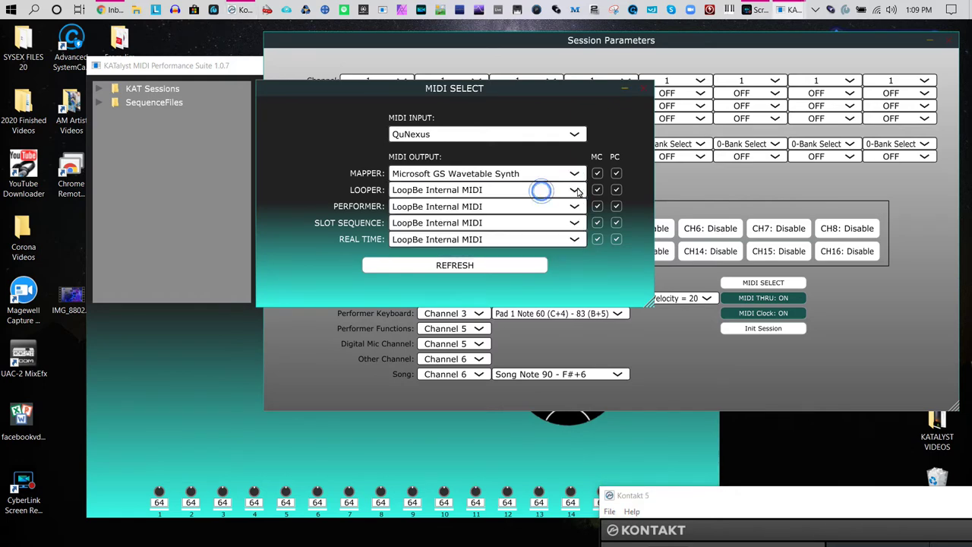
left_click(576, 190)
left_click(566, 205)
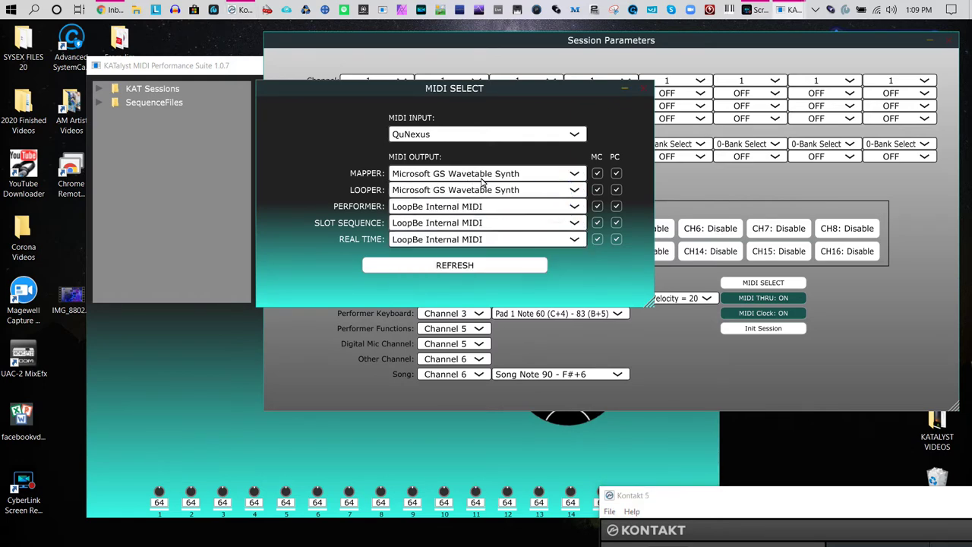
left_click(575, 208)
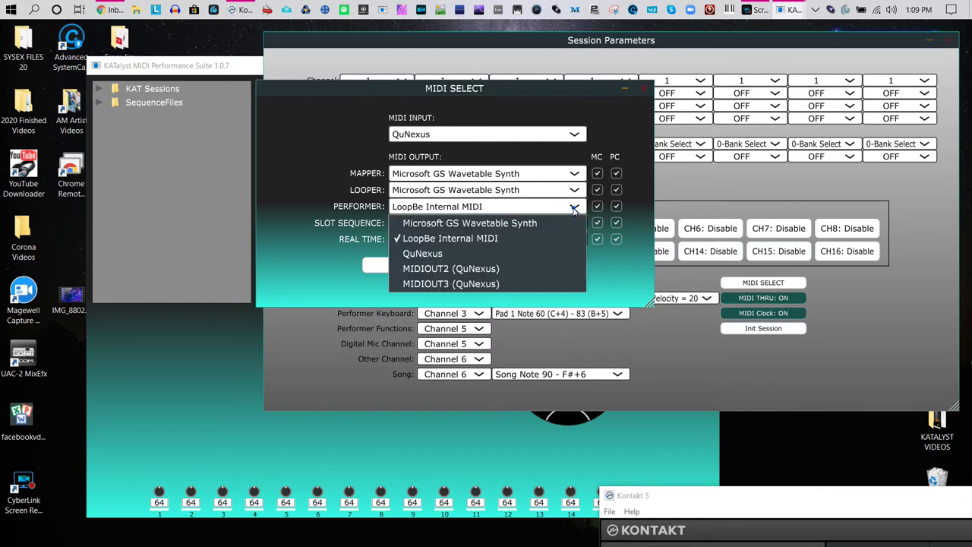
left_click(568, 221)
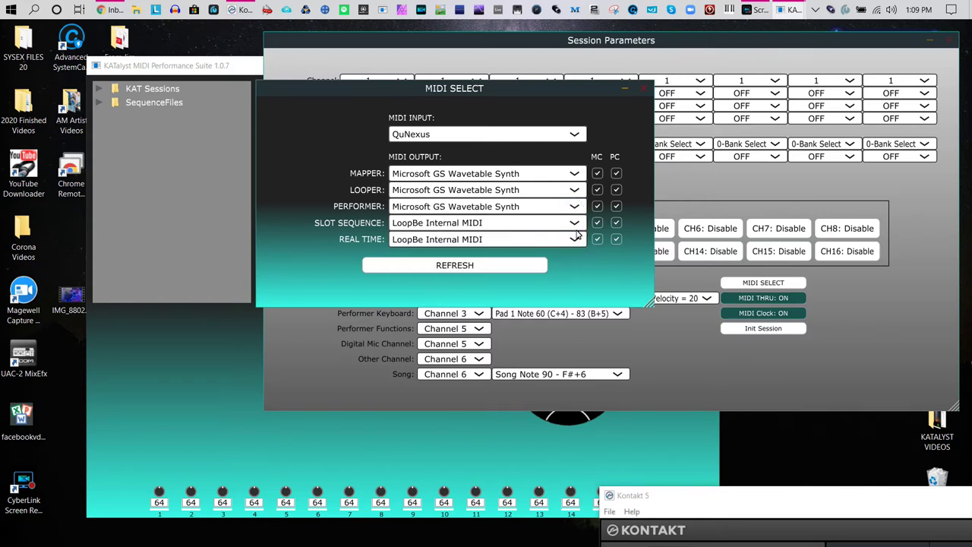
- Route Slot Sequence, Looper and Mapper outputs to LoopBe Internal MIDI and close MIDI SELECT
left_click(575, 222)
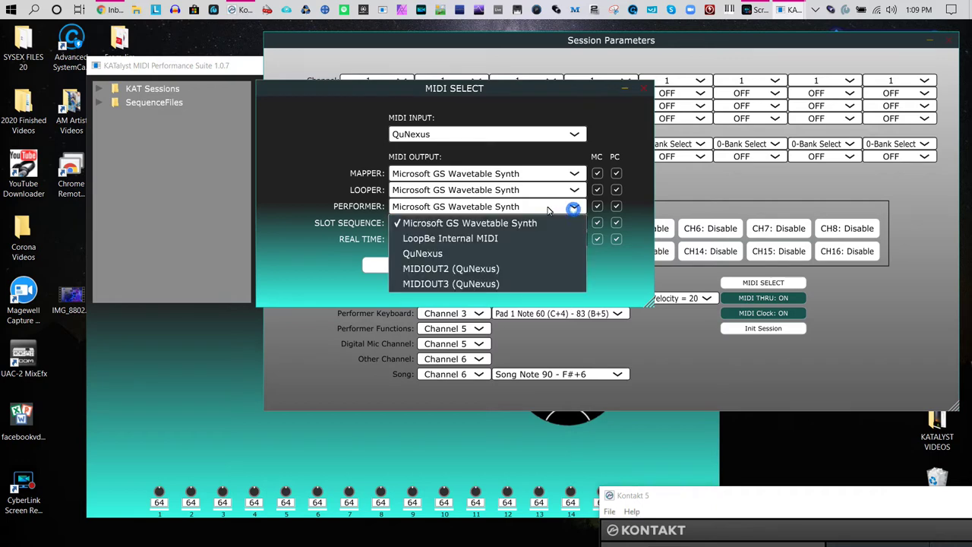
left_click(505, 240)
left_click(515, 191)
left_click(495, 220)
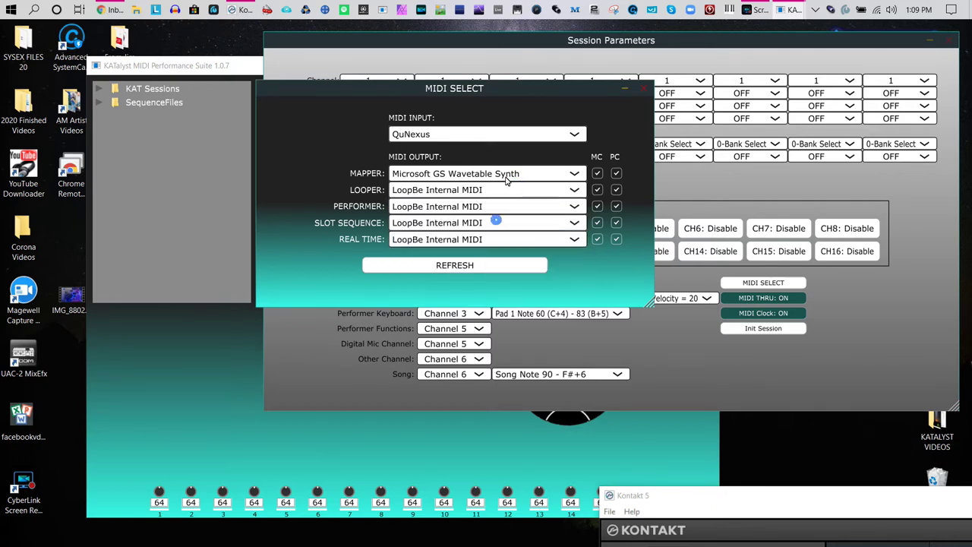
left_click(509, 173)
left_click(503, 190)
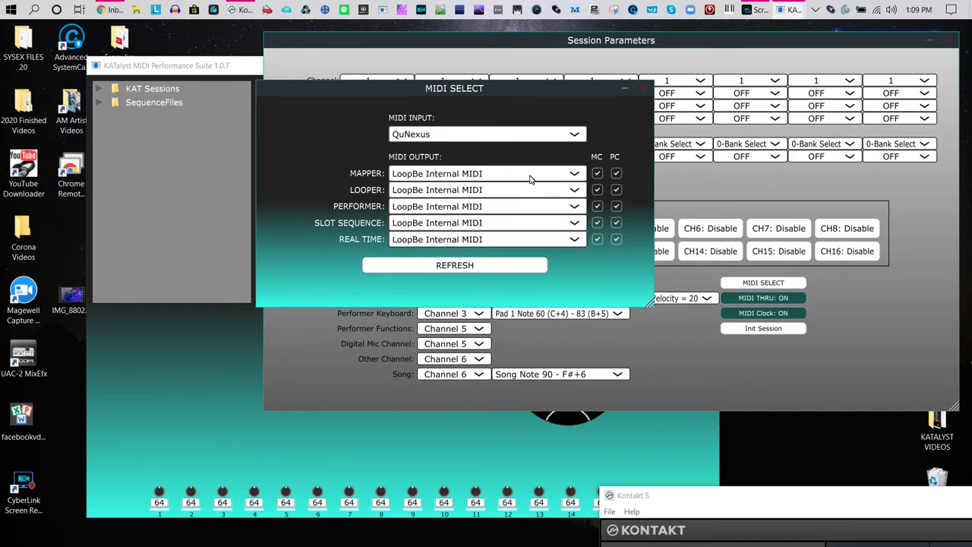
left_click(645, 92)
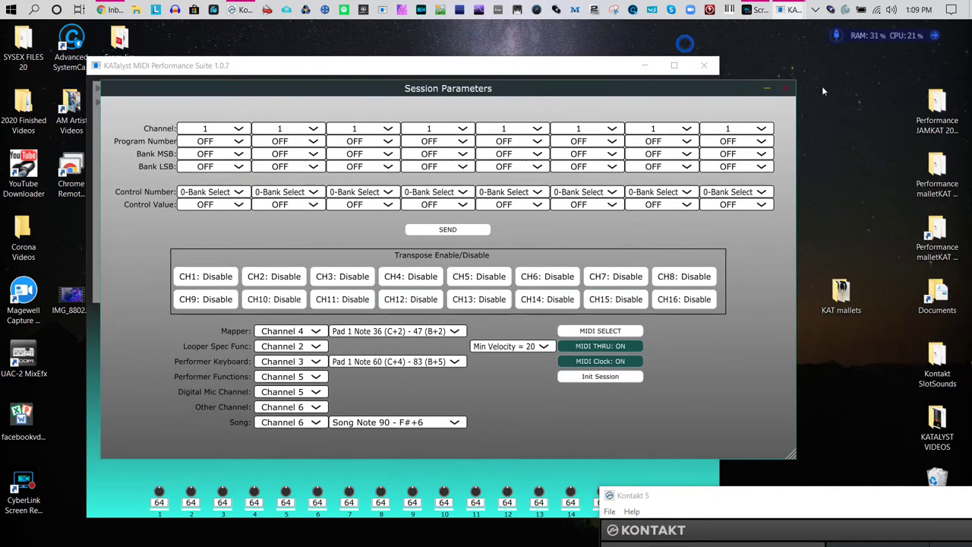
- Confirm in Kontakt's MIDI options that LoopBe Internal MIDI is enabled on Port A
left_click(787, 88)
left_click_drag(840, 496, 559, 148)
left_click(378, 167)
left_click(390, 182)
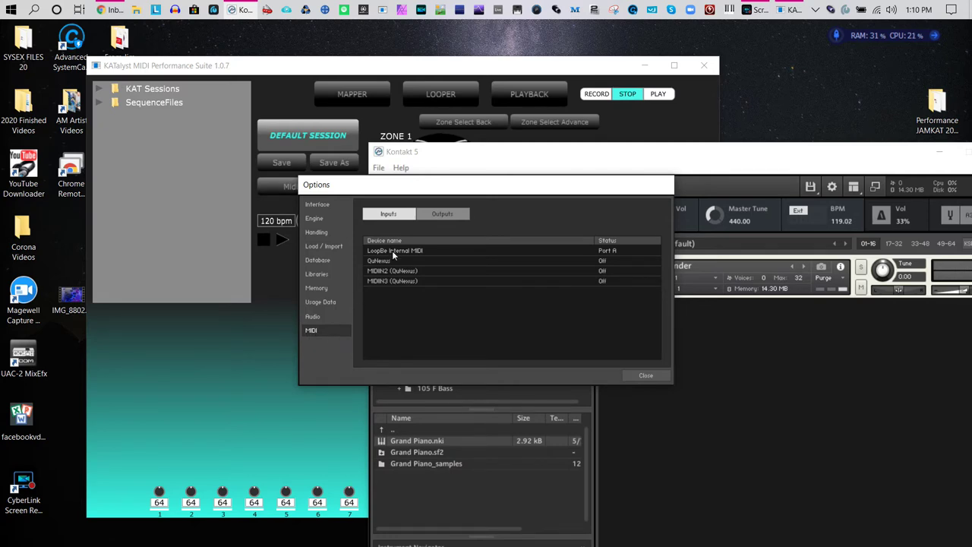
left_click(645, 375)
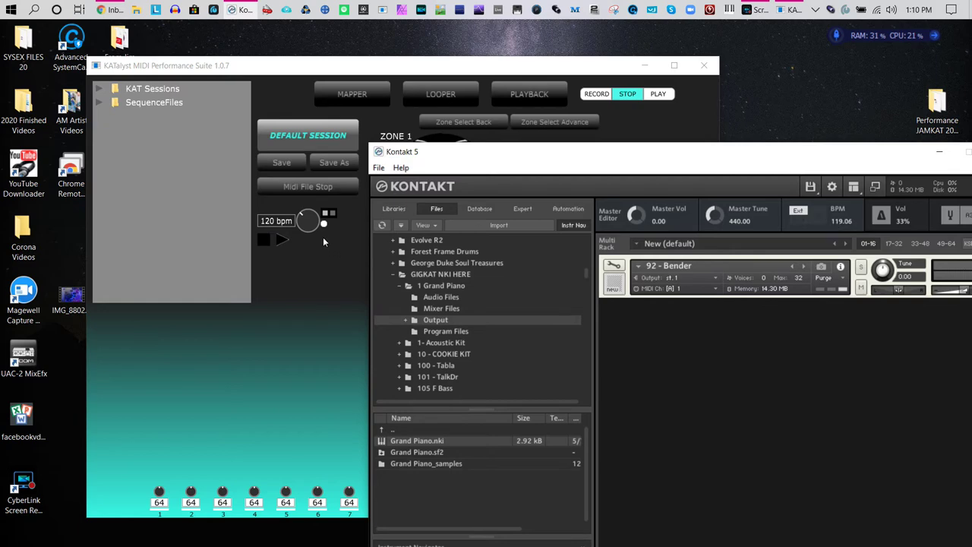
- Raise KATalyst's tempo to 129 bpm and narrow its window
mouse_move(311, 220)
left_mouse_down()
mouse_move(298, 237)
mouse_move(301, 214)
left_mouse_up()
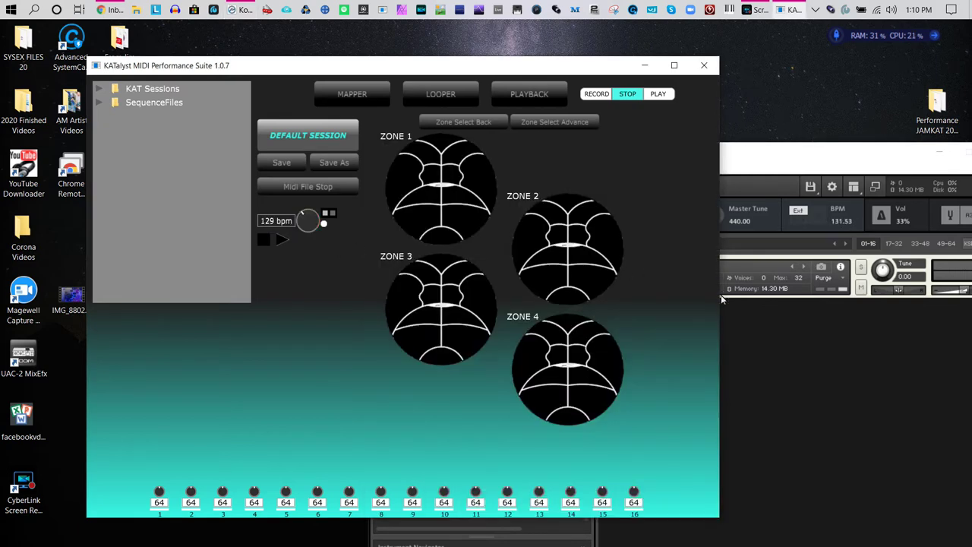
left_click_drag(721, 295, 666, 297)
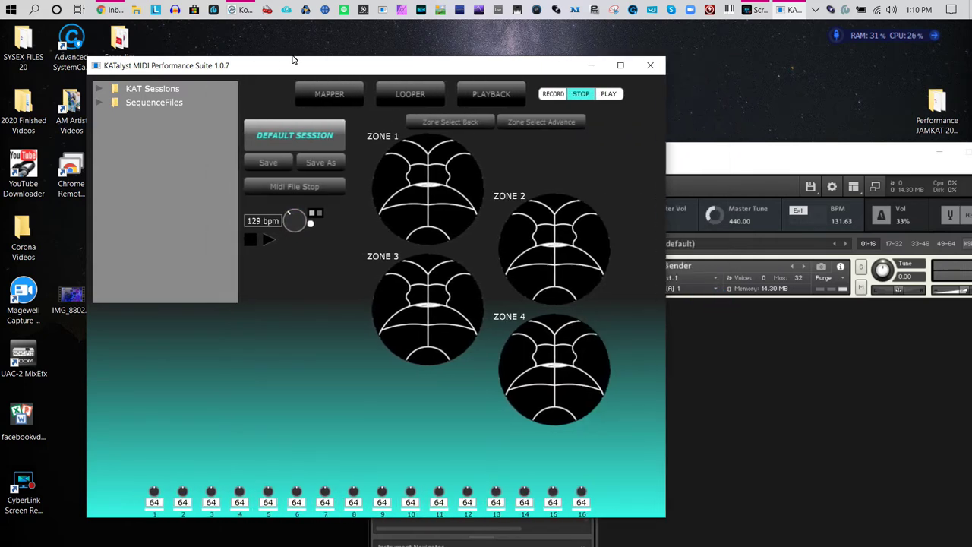
left_click(556, 12)
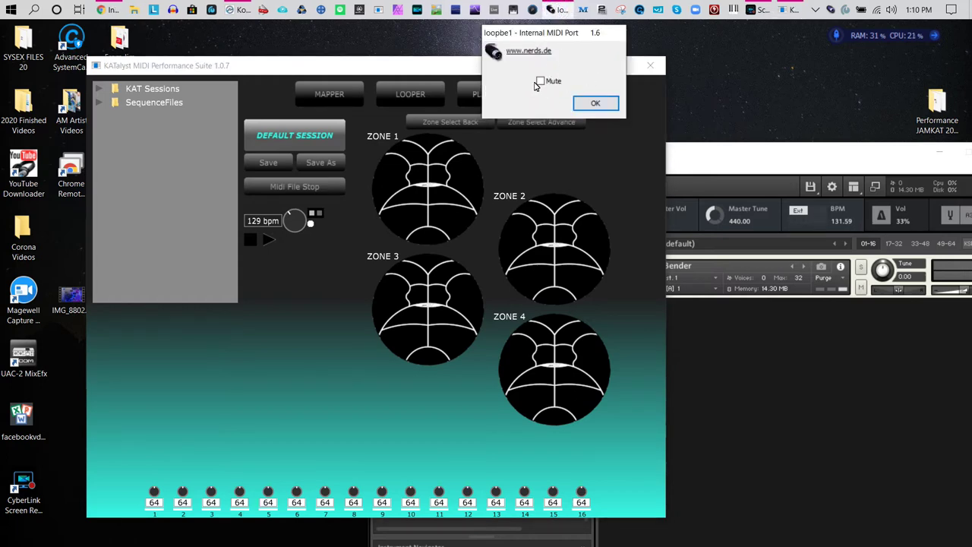
- In LoopBe1 port settings, toggle Mute on and back off, leaving it unchecked
left_click_drag(562, 33, 856, 34)
left_click(836, 82)
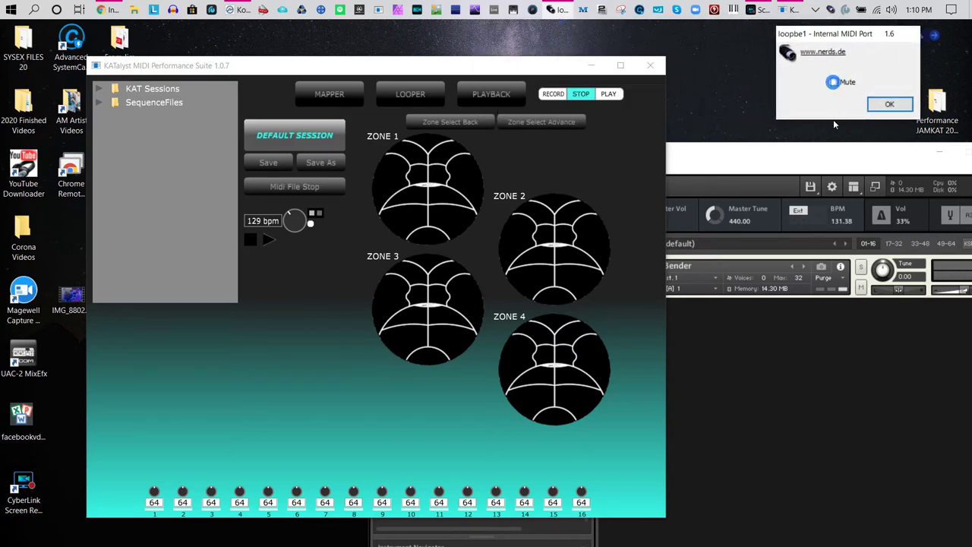
left_click(835, 82)
- Reopen KATalyst's session parameters and confirm all MIDI outputs still route to LoopBe
left_click(303, 131)
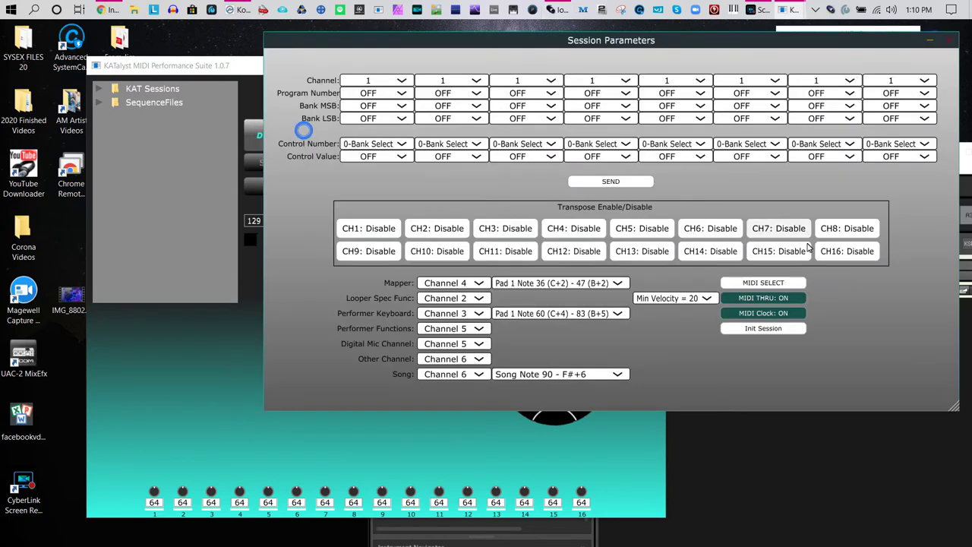
left_click(769, 282)
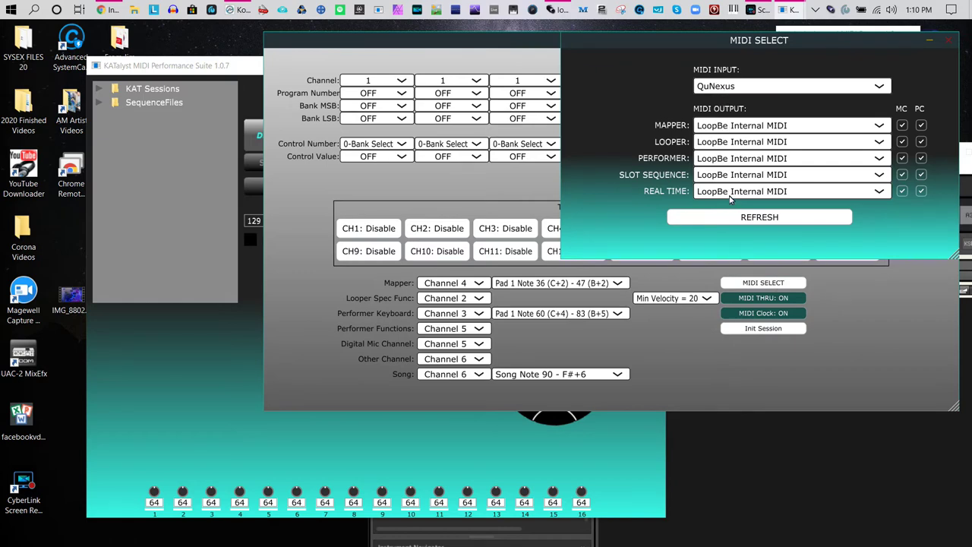
left_click(745, 34)
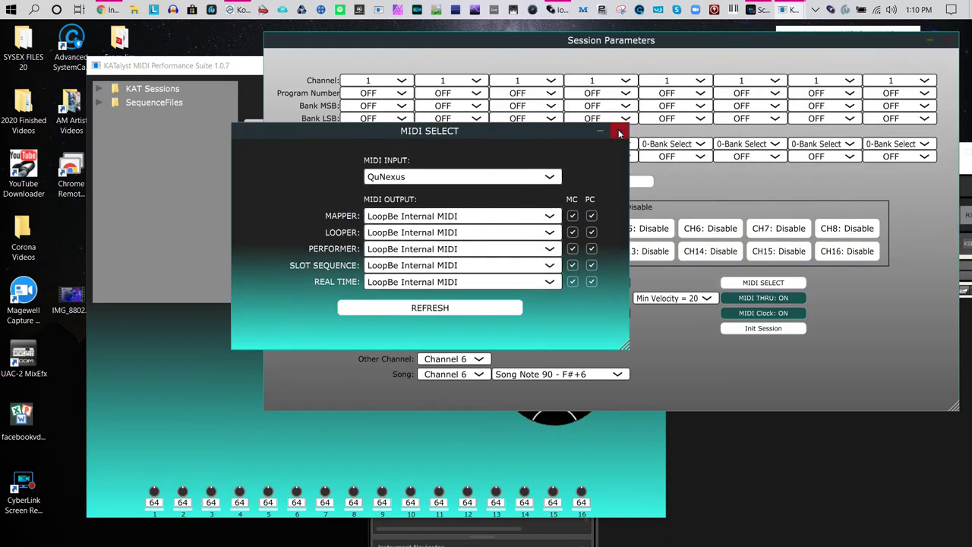
left_click(619, 129)
left_click_drag(679, 47, 560, 183)
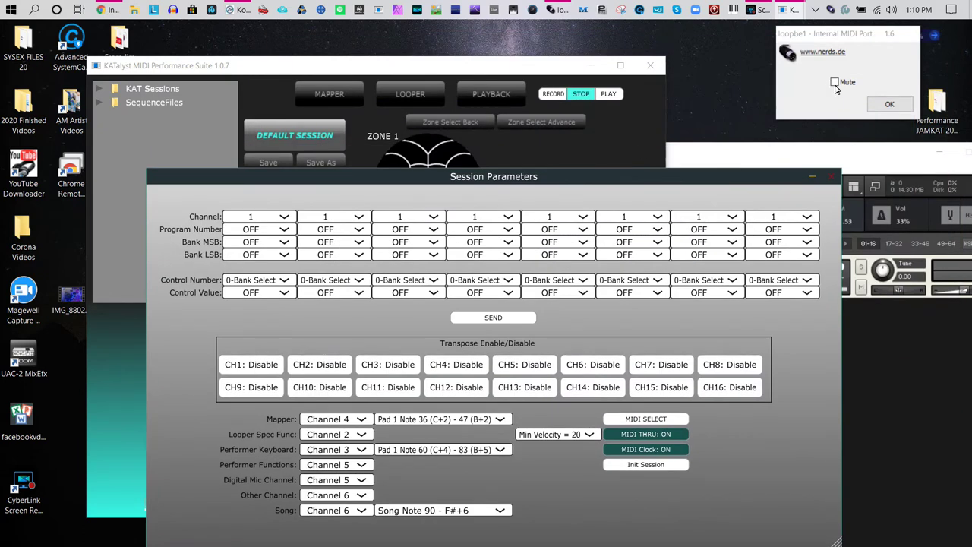
- Remove the 92 - Bender instrument from Kontakt 5's rack
left_click(837, 178)
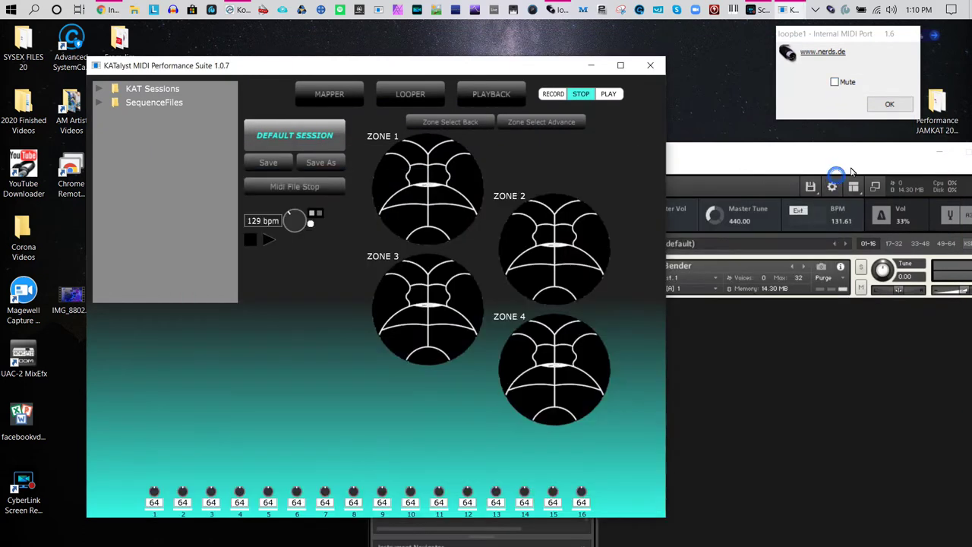
left_click_drag(760, 150, 658, 84)
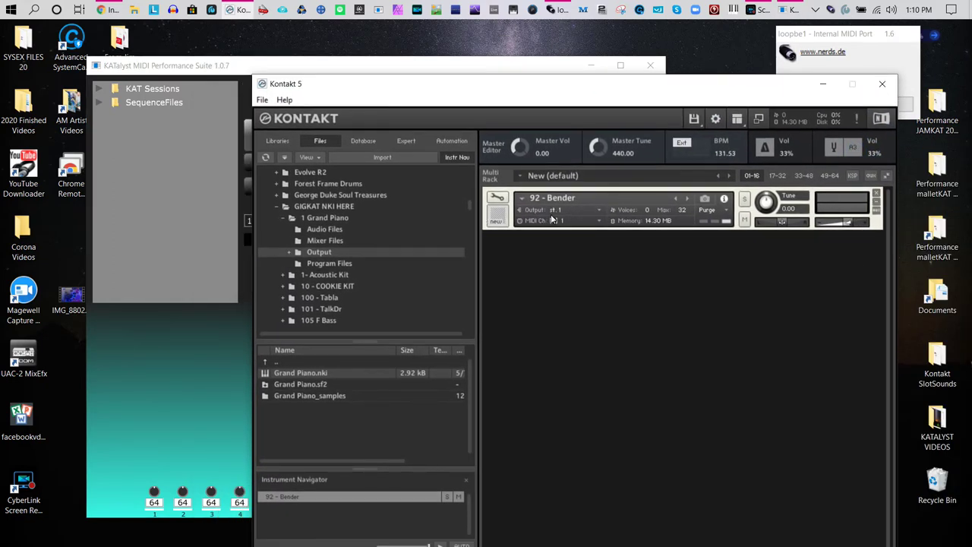
left_click(877, 196)
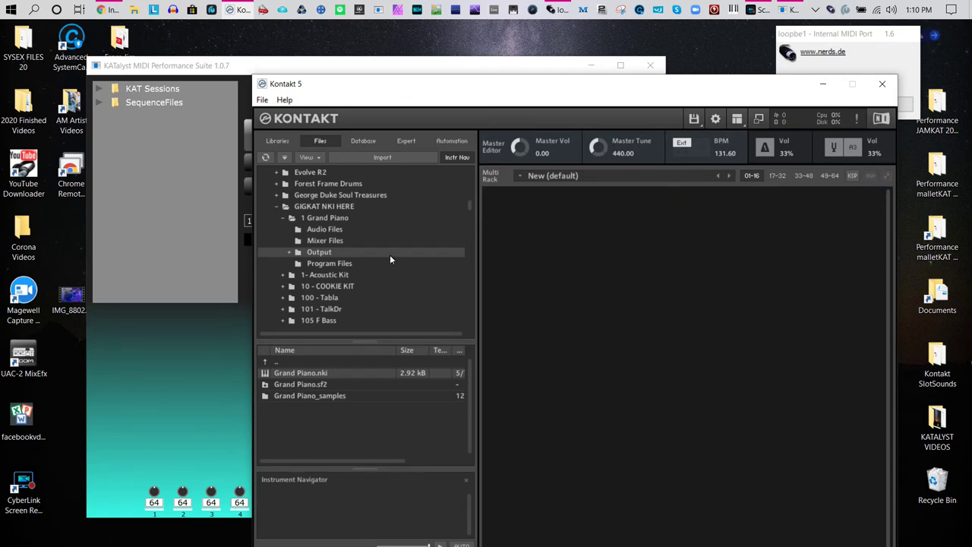
scroll(390, 256, "up", 2)
scroll(391, 251, "down", 2)
scroll(393, 248, "up", 2)
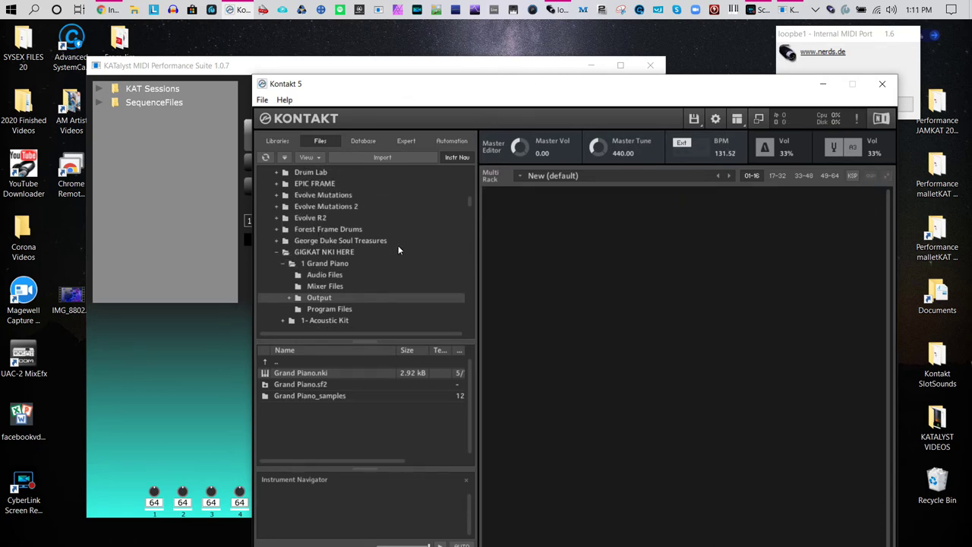
scroll(398, 248, "up", 2)
scroll(398, 250, "up", 2)
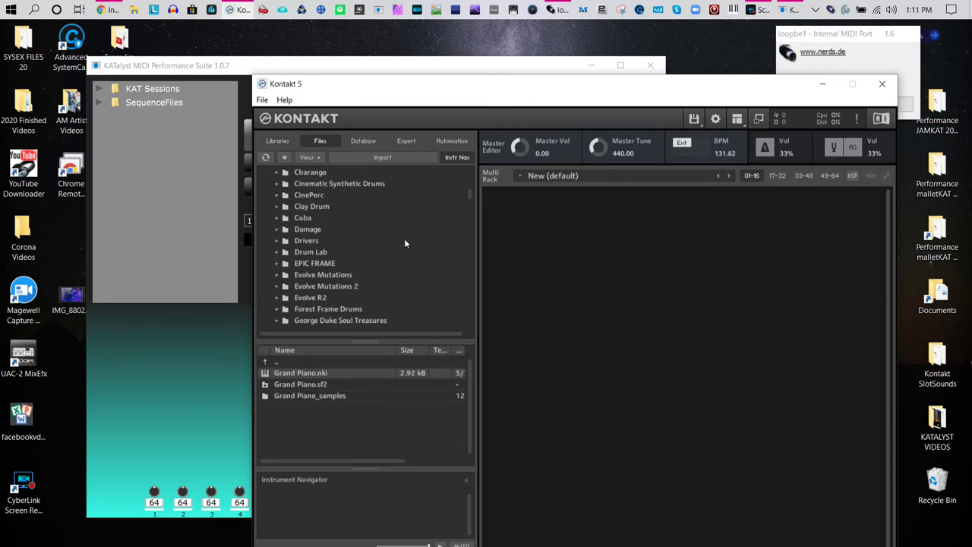
scroll(404, 242, "down", 2)
scroll(405, 242, "up", 2)
scroll(405, 243, "up", 2)
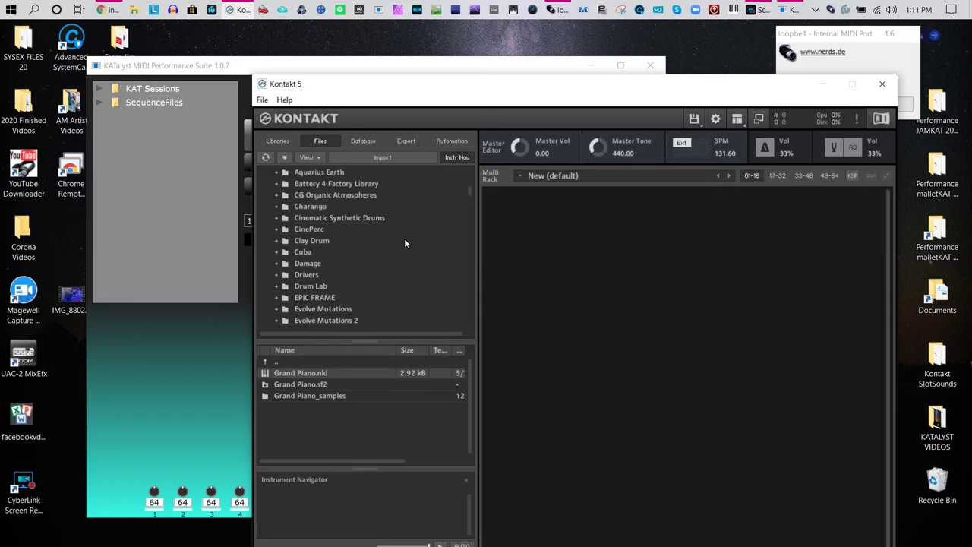
- Load Grand Piano.nki from GIGKAT NKI HERE > 1 Grand Piano > Output
left_click(320, 141)
scroll(374, 258, "down", 4)
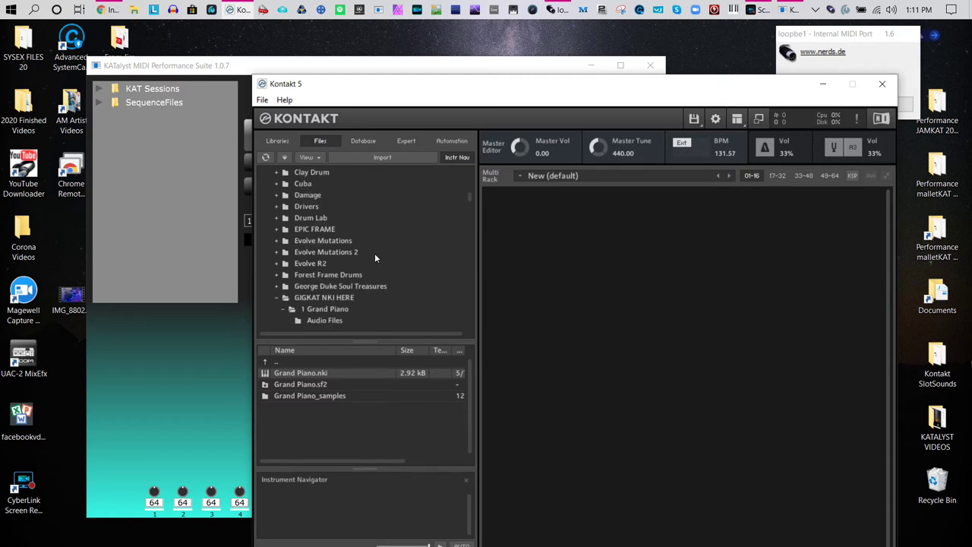
scroll(374, 258, "down", 2)
scroll(375, 277, "down", 2)
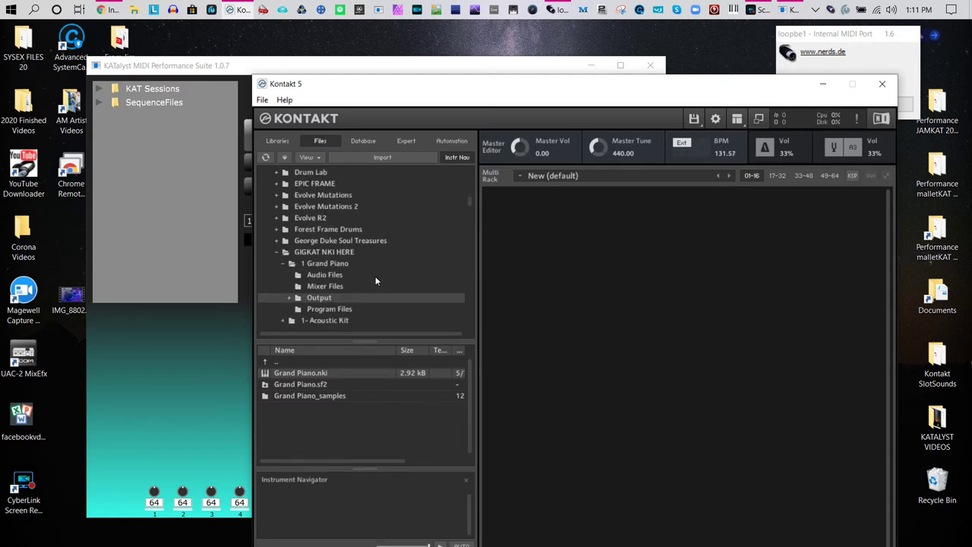
left_click(316, 264)
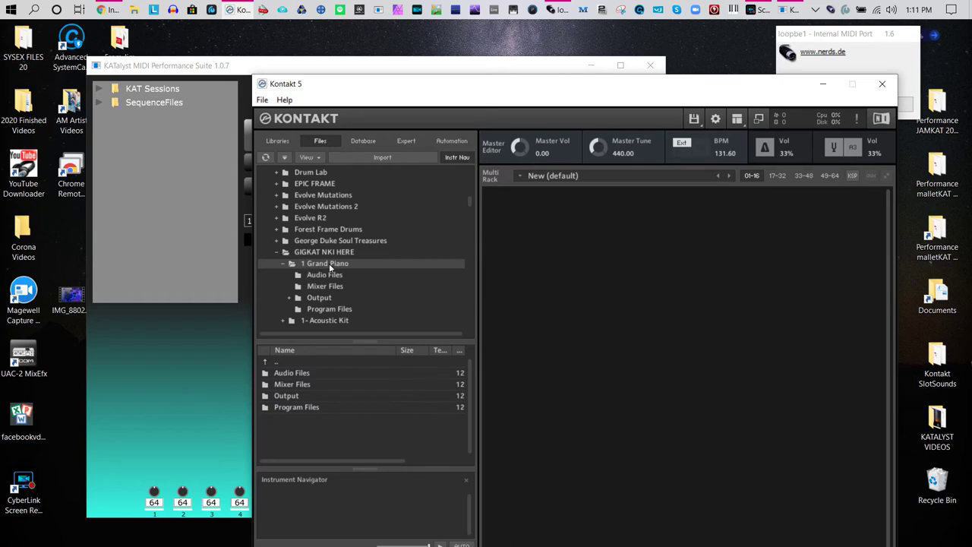
double_click(288, 396)
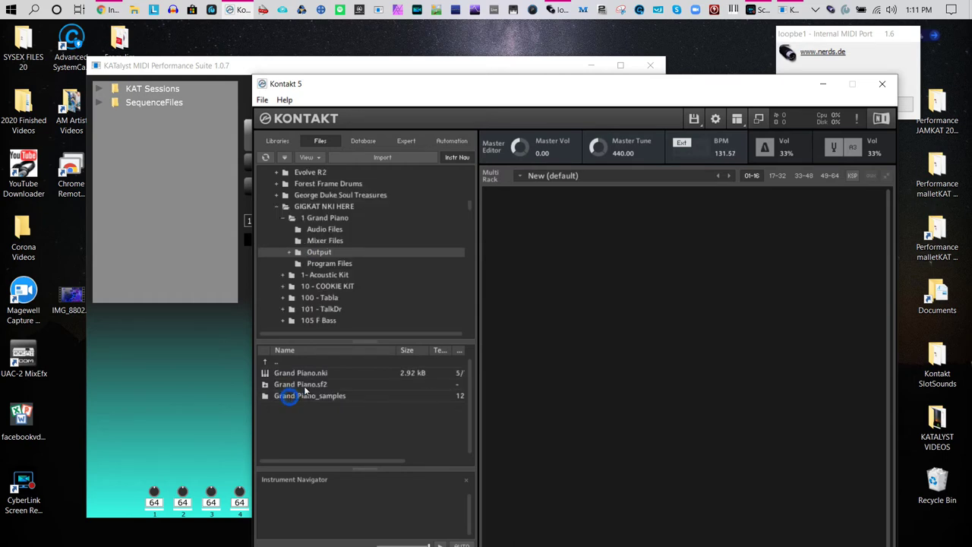
double_click(265, 373)
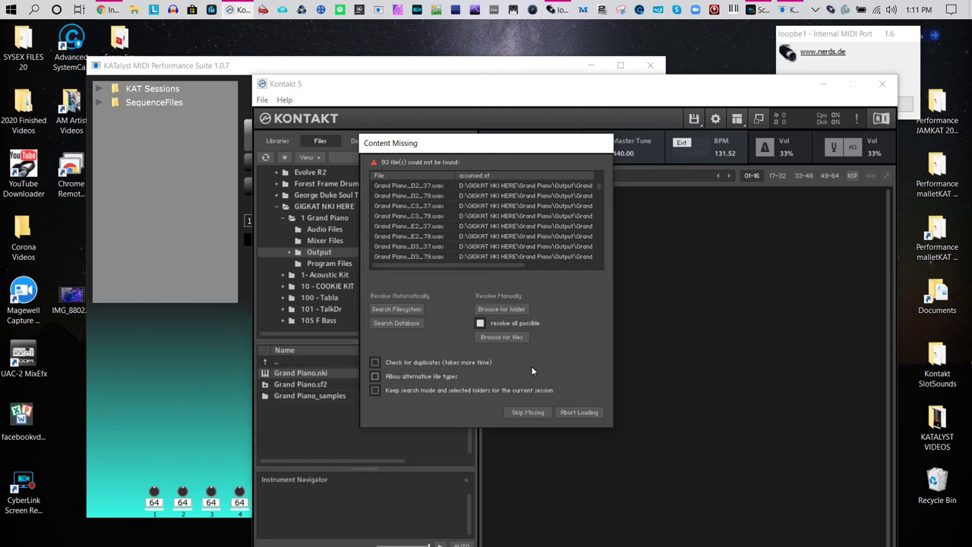
- Resolve the 93 missing samples by pointing to Data (D:) > GIGKAT NKI HERE
left_click(510, 308)
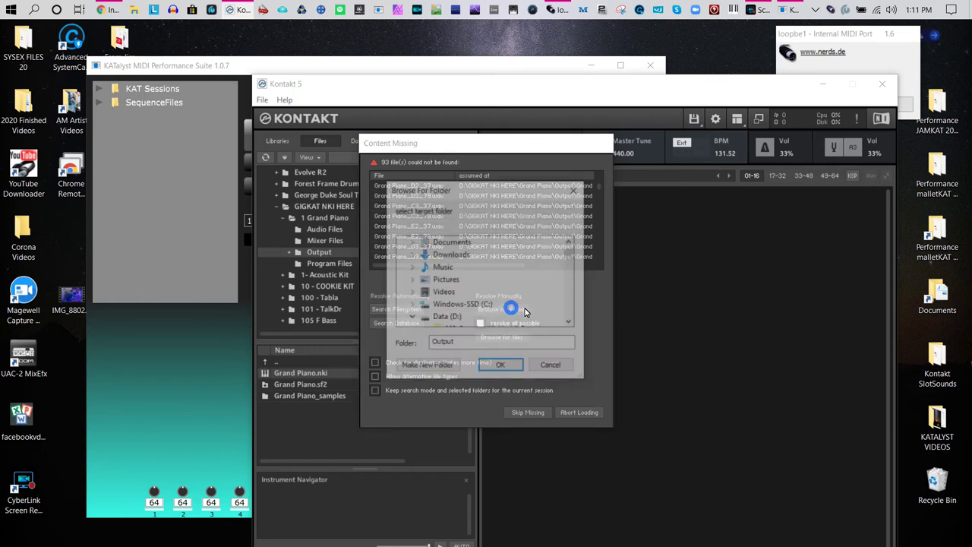
left_click(447, 320)
scroll(464, 322, "down", 10)
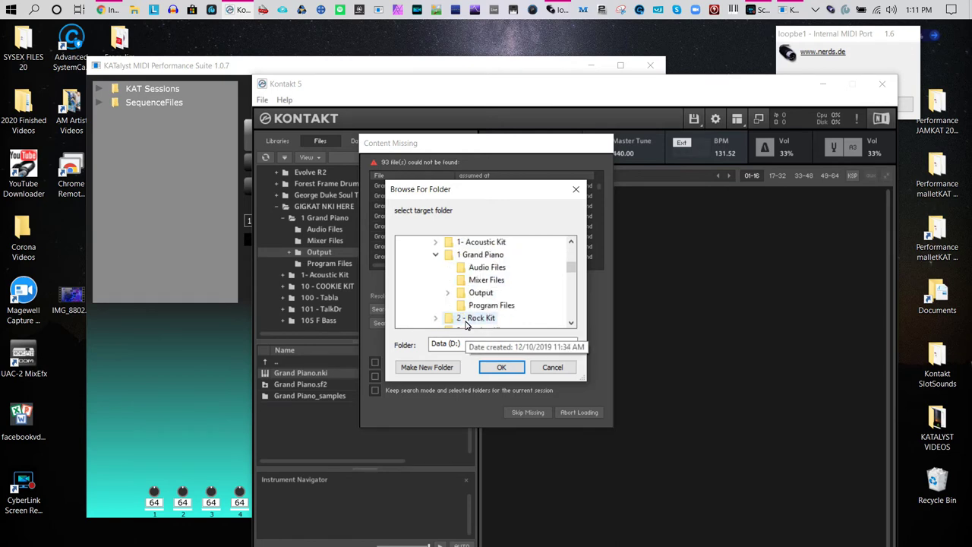
scroll(467, 325, "down", 20)
scroll(466, 324, "up", 3)
scroll(467, 324, "up", 20)
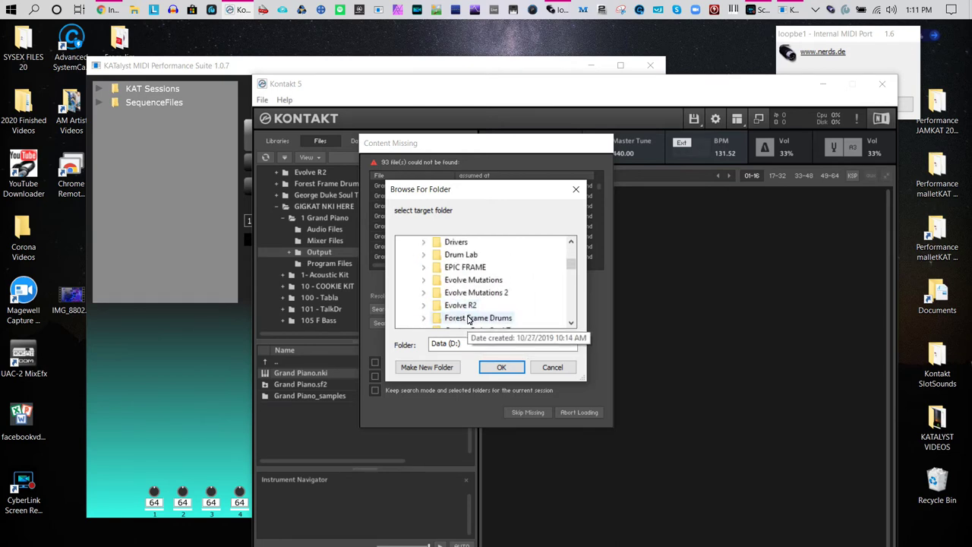
scroll(470, 319, "down", 2)
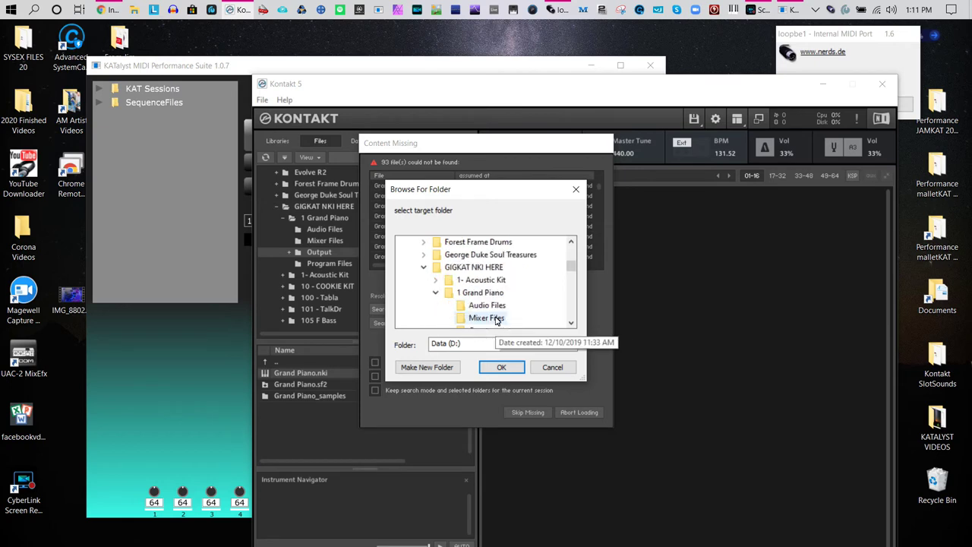
left_click(473, 267)
left_click(501, 365)
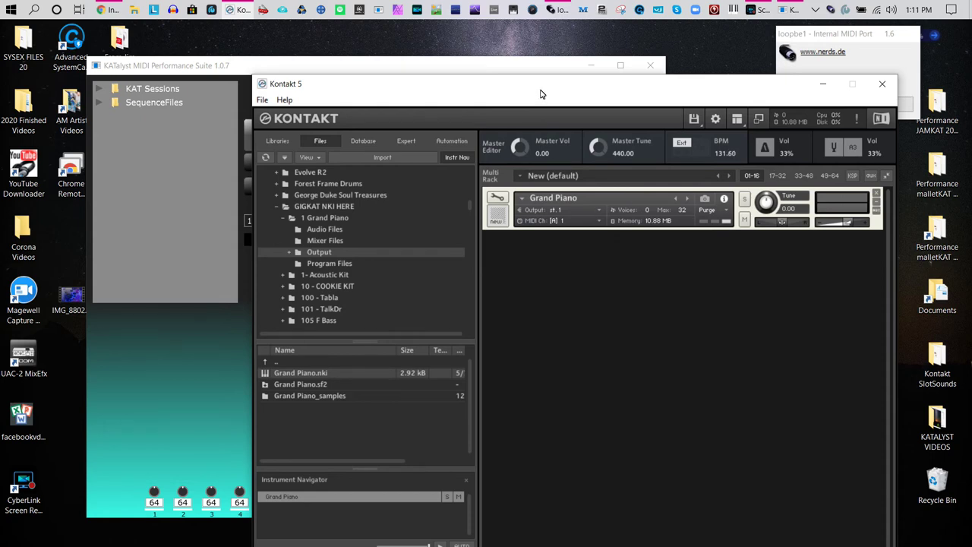
- Show KATalyst's LOOPER page, then move Kontakt 5 back in front of it
left_click_drag(541, 93, 620, 340)
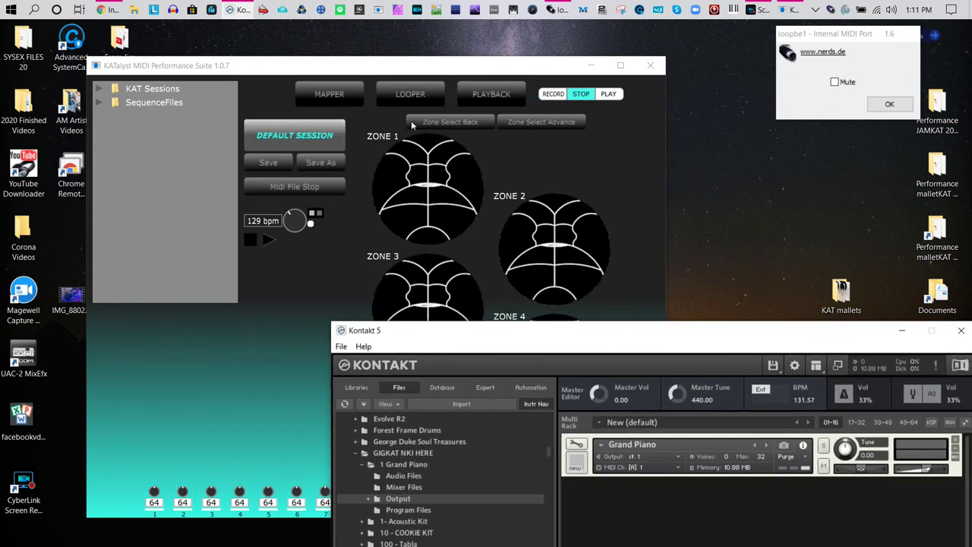
left_click(410, 94)
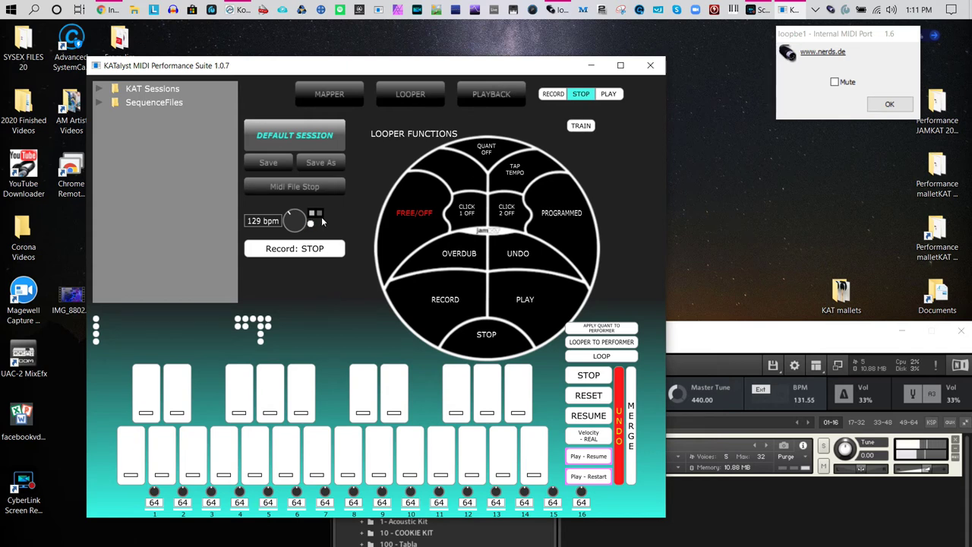
left_click_drag(719, 334, 699, 69)
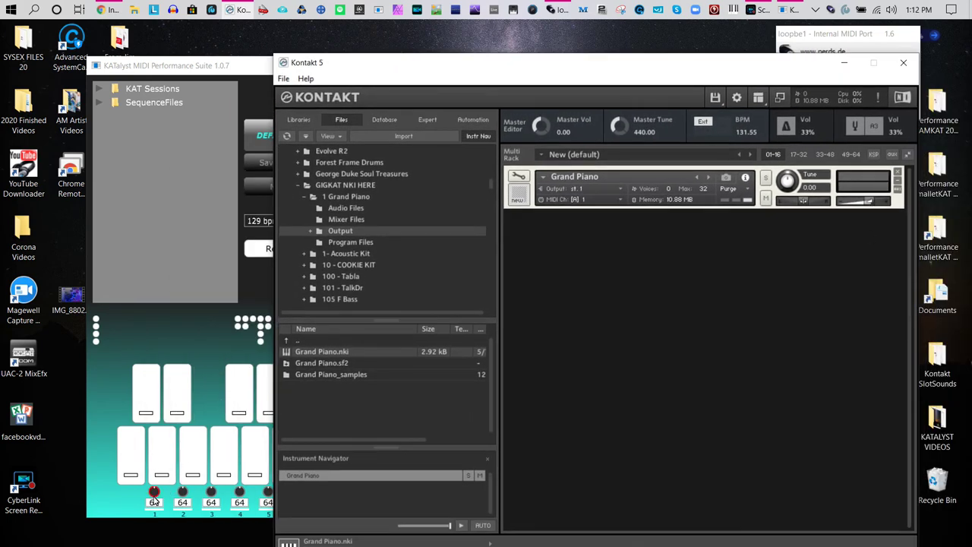
left_click(597, 202)
- Set Grand Piano to receive on MIDI channel A 2 and close KATalyst
mouse_move(688, 221)
left_click(742, 230)
key("alt+Tab")
left_click(732, 257)
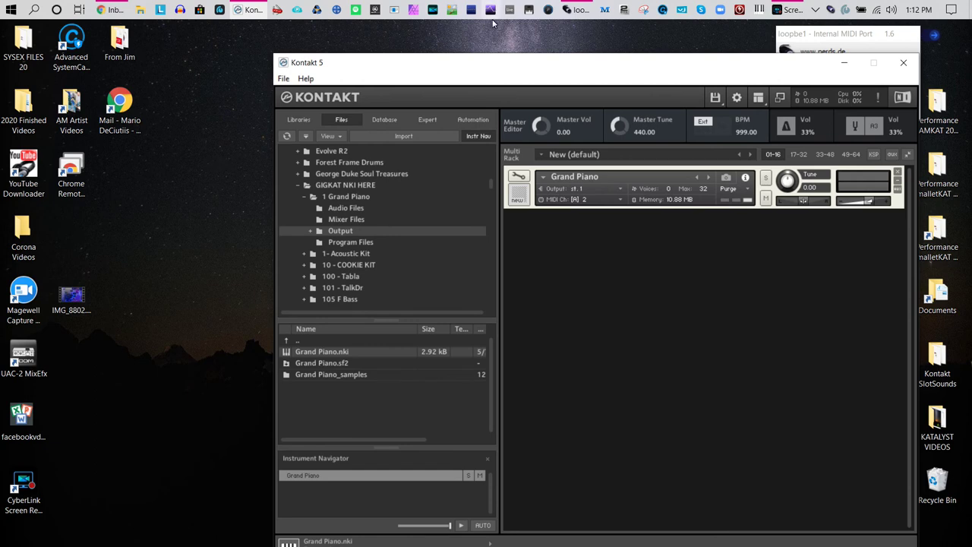
left_click_drag(525, 68, 522, 156)
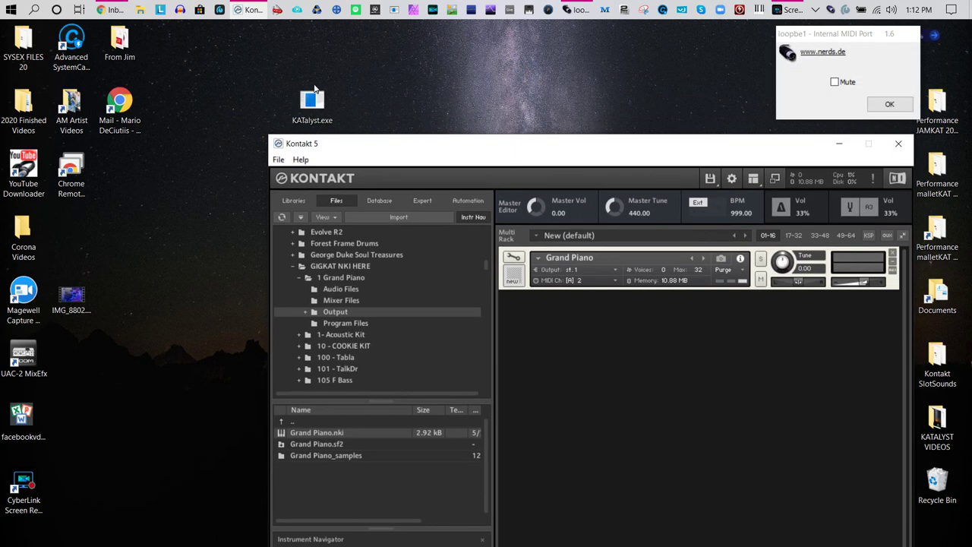
- Relaunch KATalyst.exe, turn knob 2 to 70, and switch to the LOOPER page
double_click(311, 93)
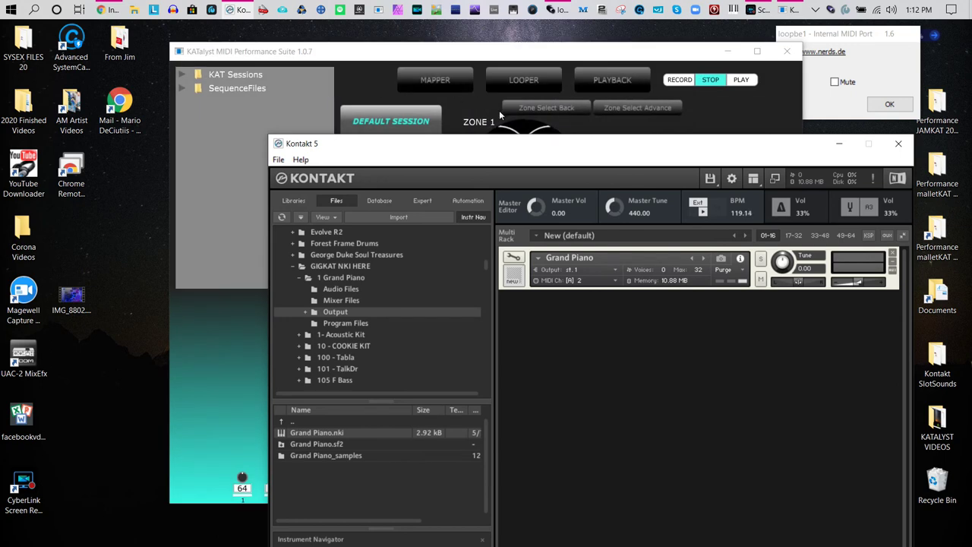
left_click(474, 58)
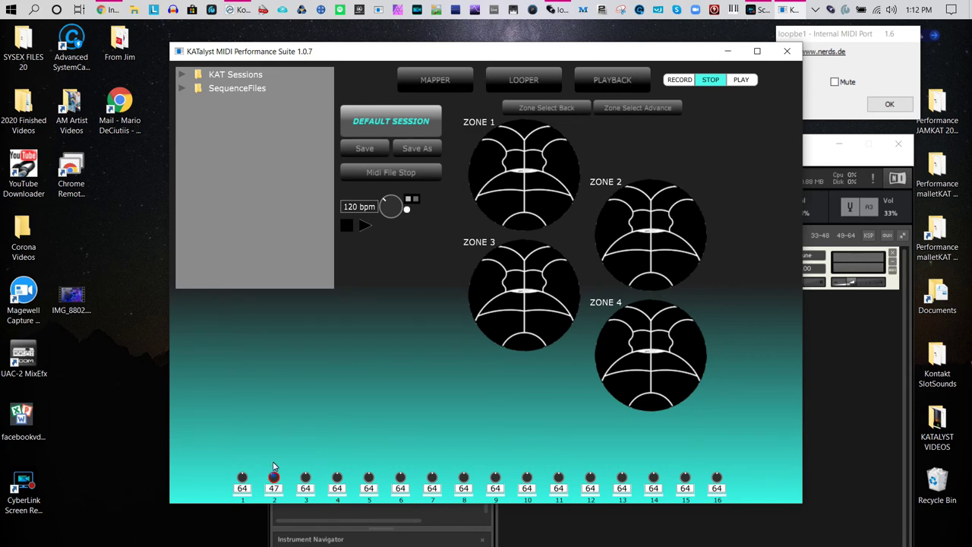
left_click_drag(495, 56, 441, 57)
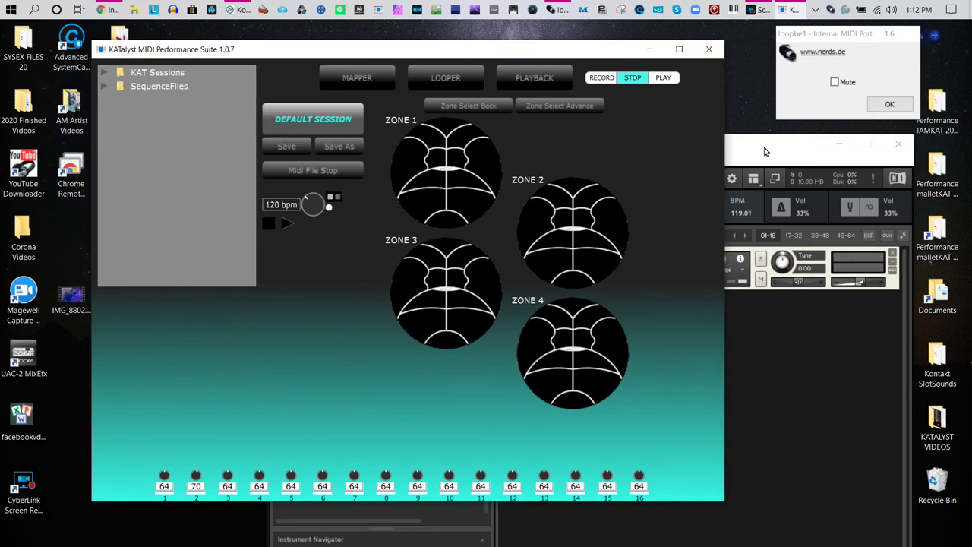
left_click(446, 78)
- Open the Pad 7 - CLICK1 sequence settings and place Kontakt 5 in front of them
left_click(499, 214)
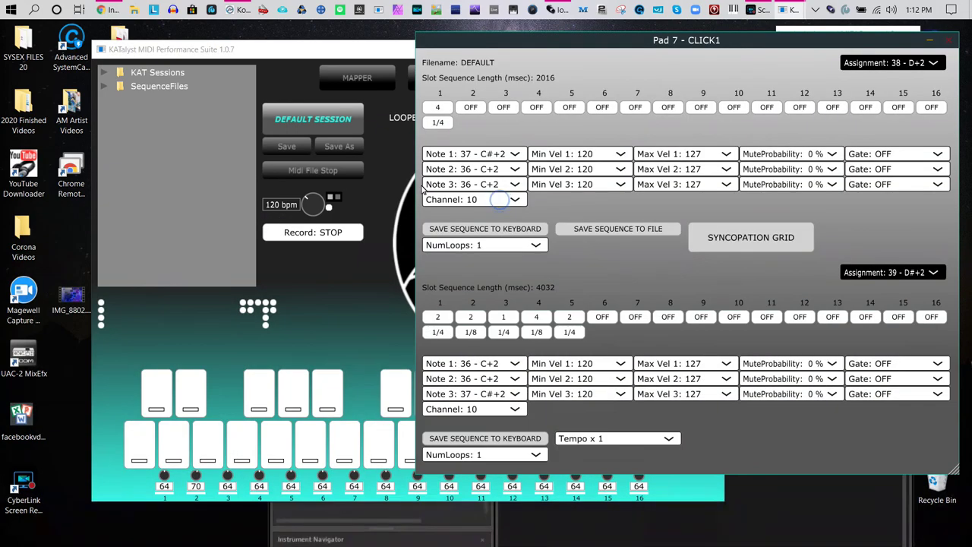
left_click_drag(730, 45, 553, 47)
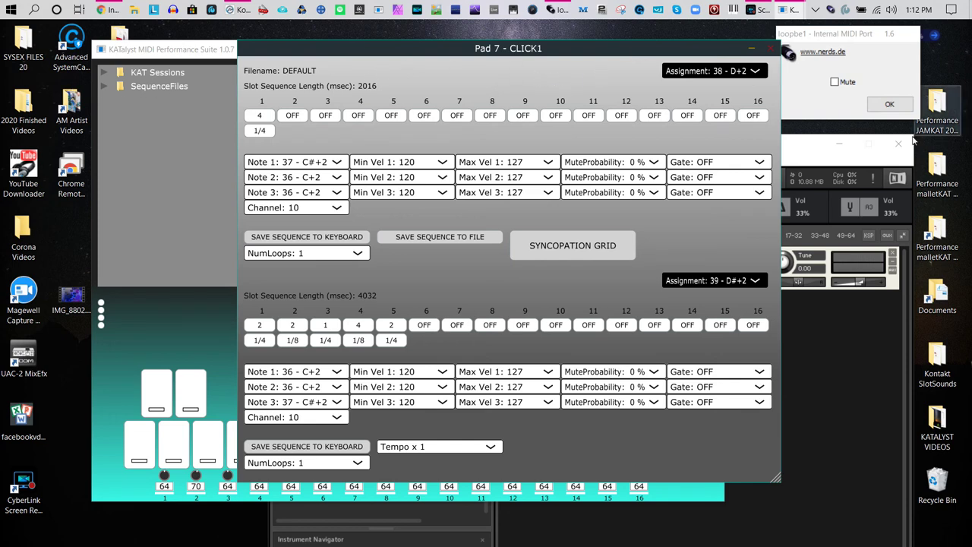
left_click(818, 153)
left_click_drag(551, 154, 628, 522)
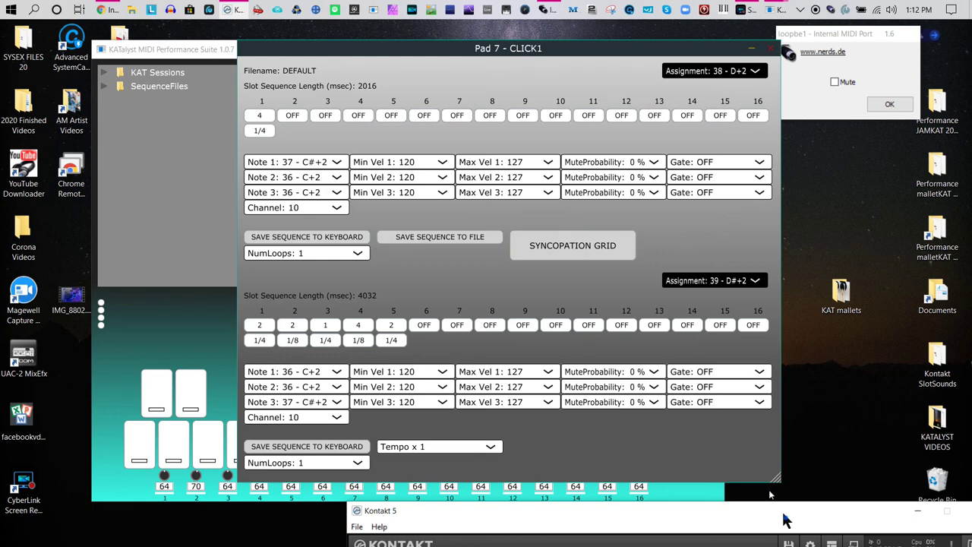
left_click_drag(788, 523, 635, 142)
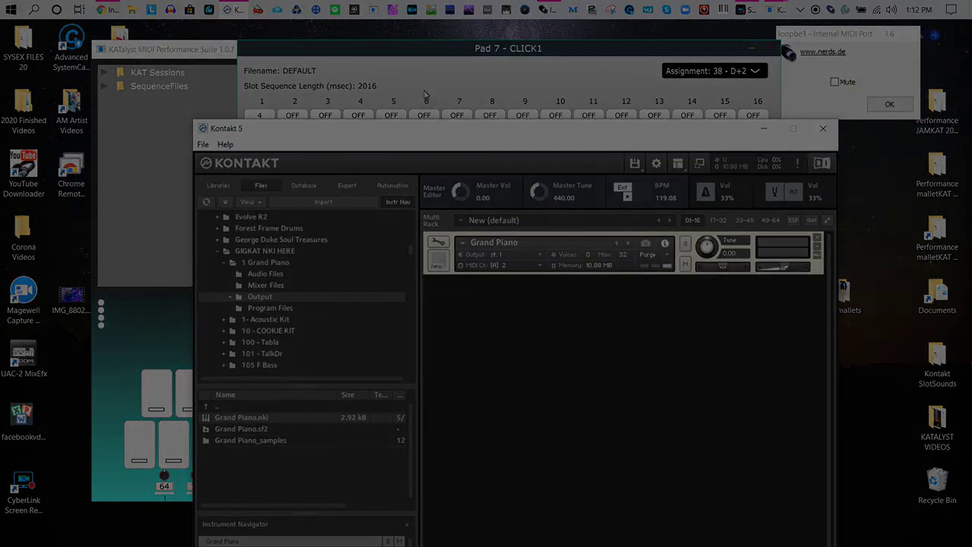